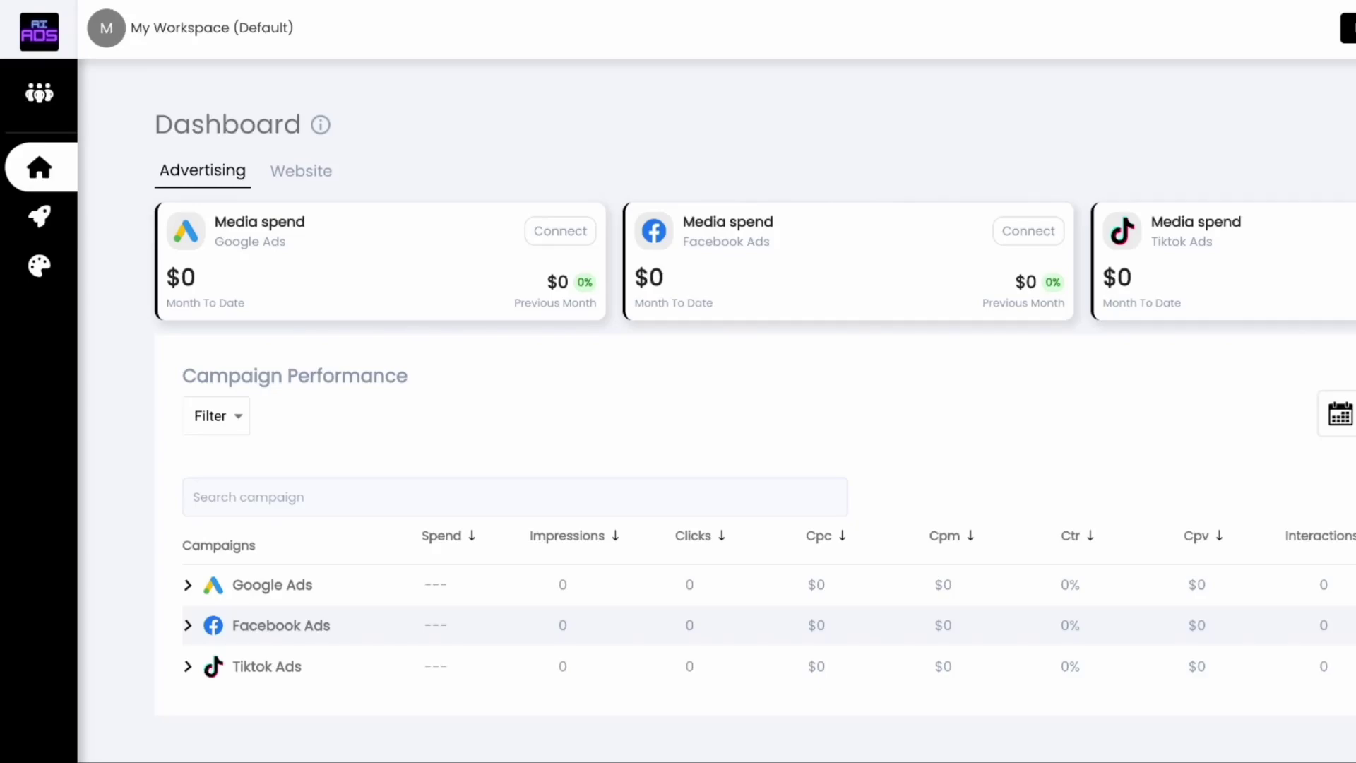
# Step: Go to the clients and workspaces page from the sidebar and choose the Custom Domain option
pyautogui.click(38, 106)
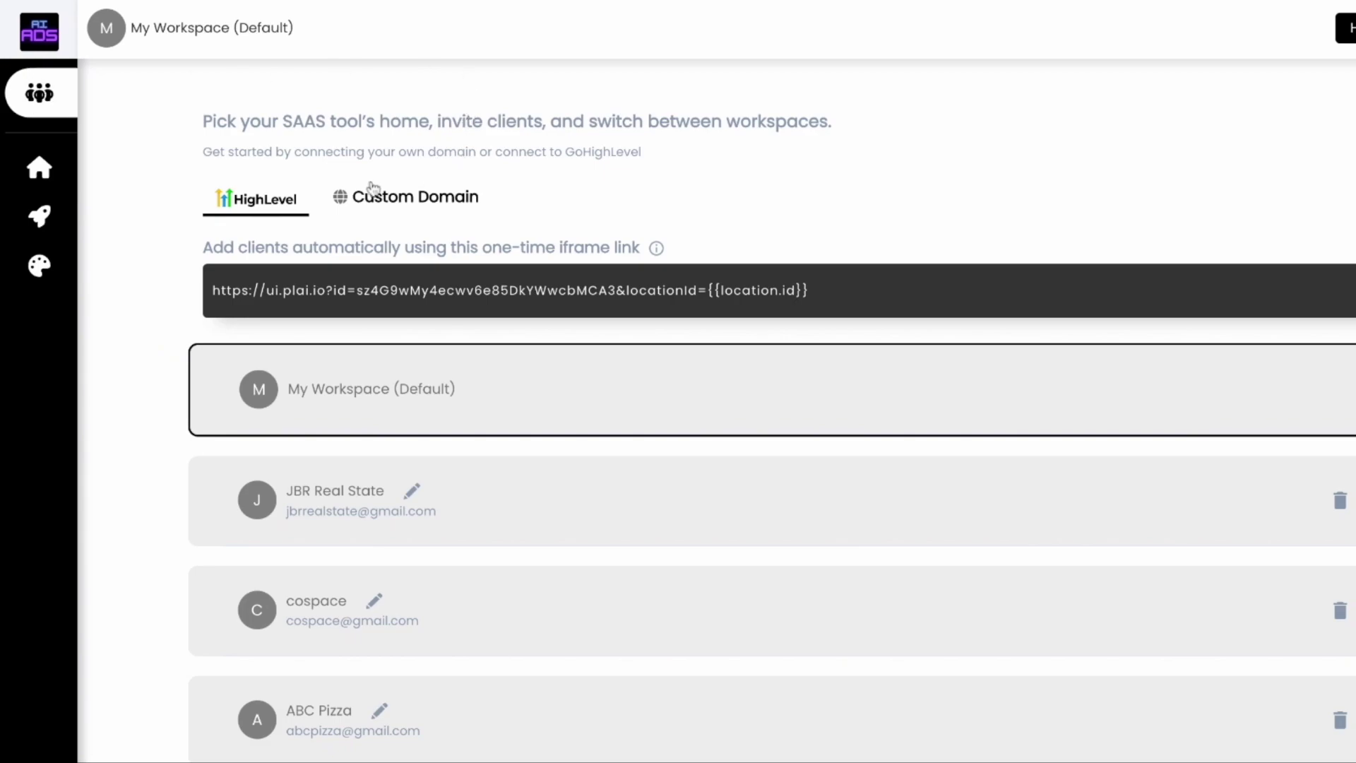
pyautogui.click(454, 202)
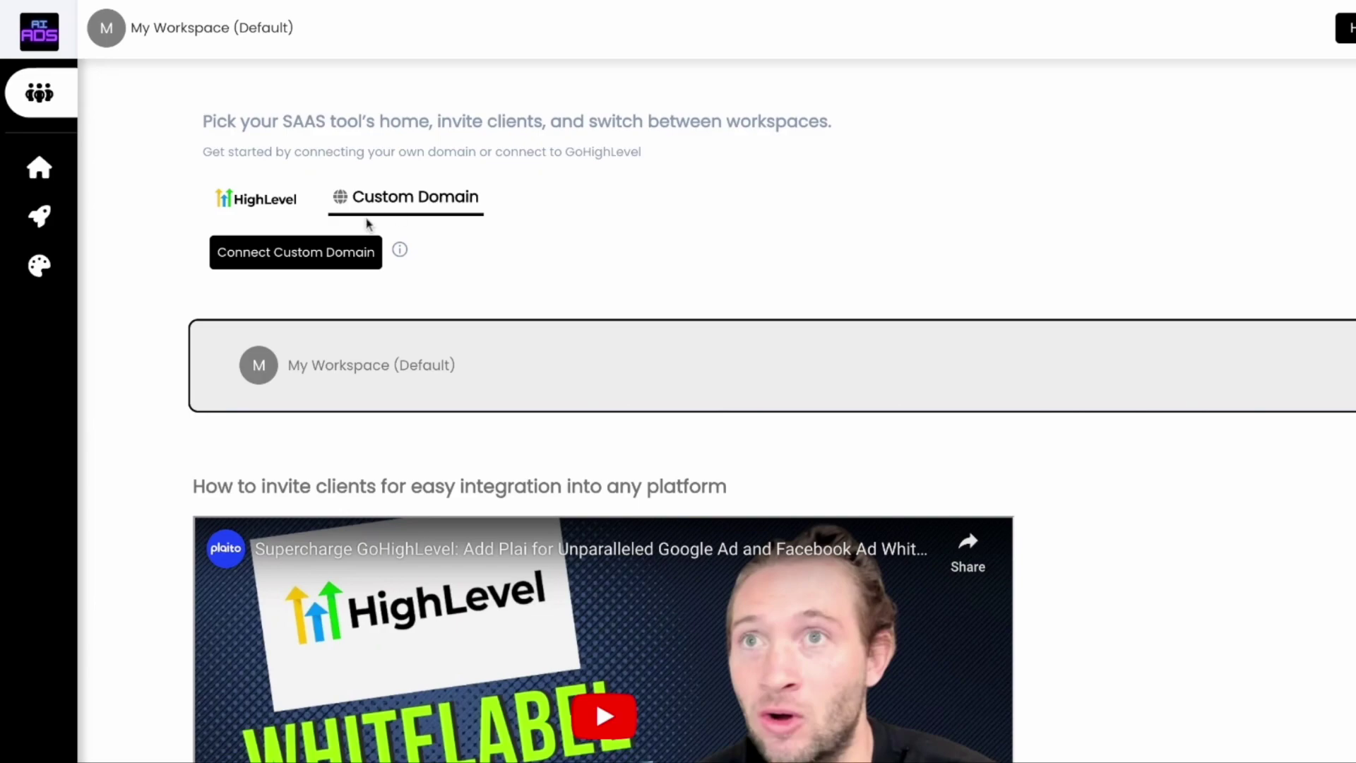
# Step: Review the custom-domain linking steps and launch Connect Custom Domain
pyautogui.click(399, 250)
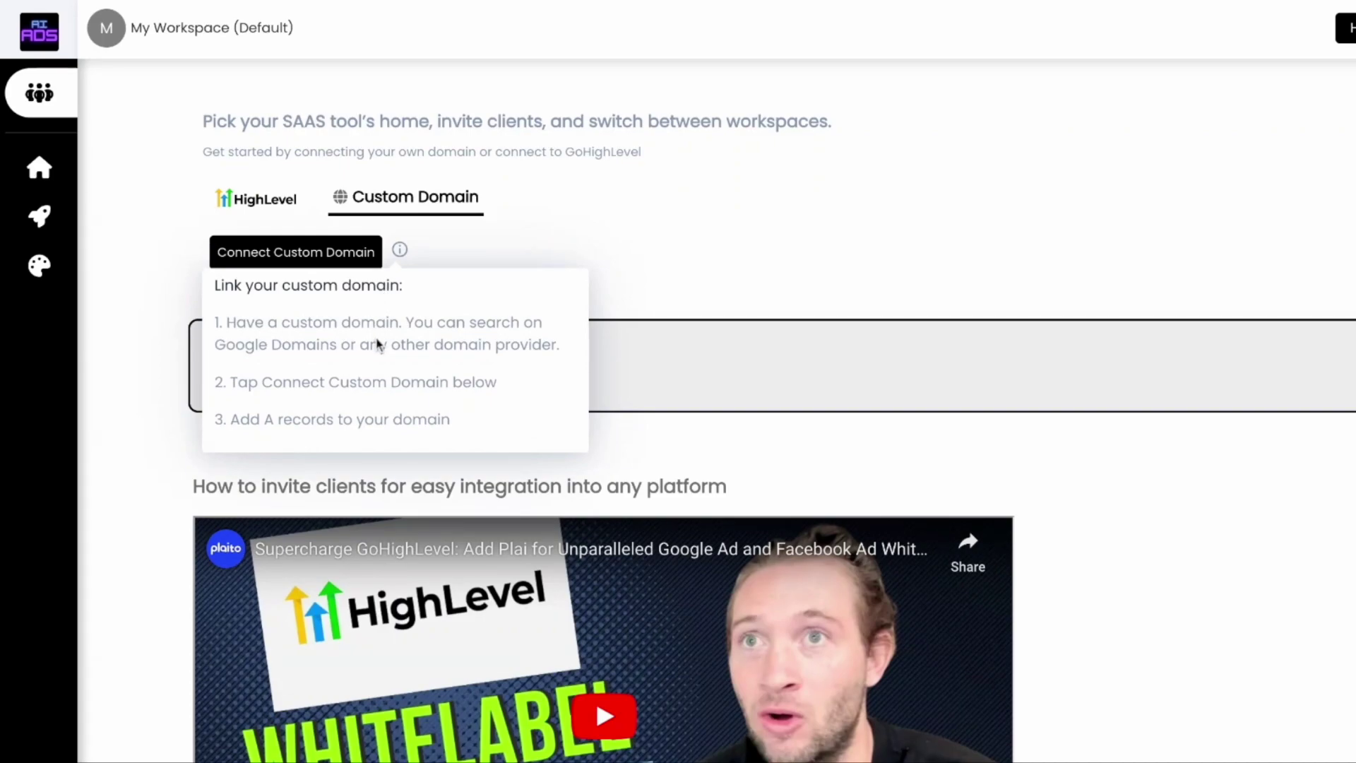
pyautogui.click(339, 253)
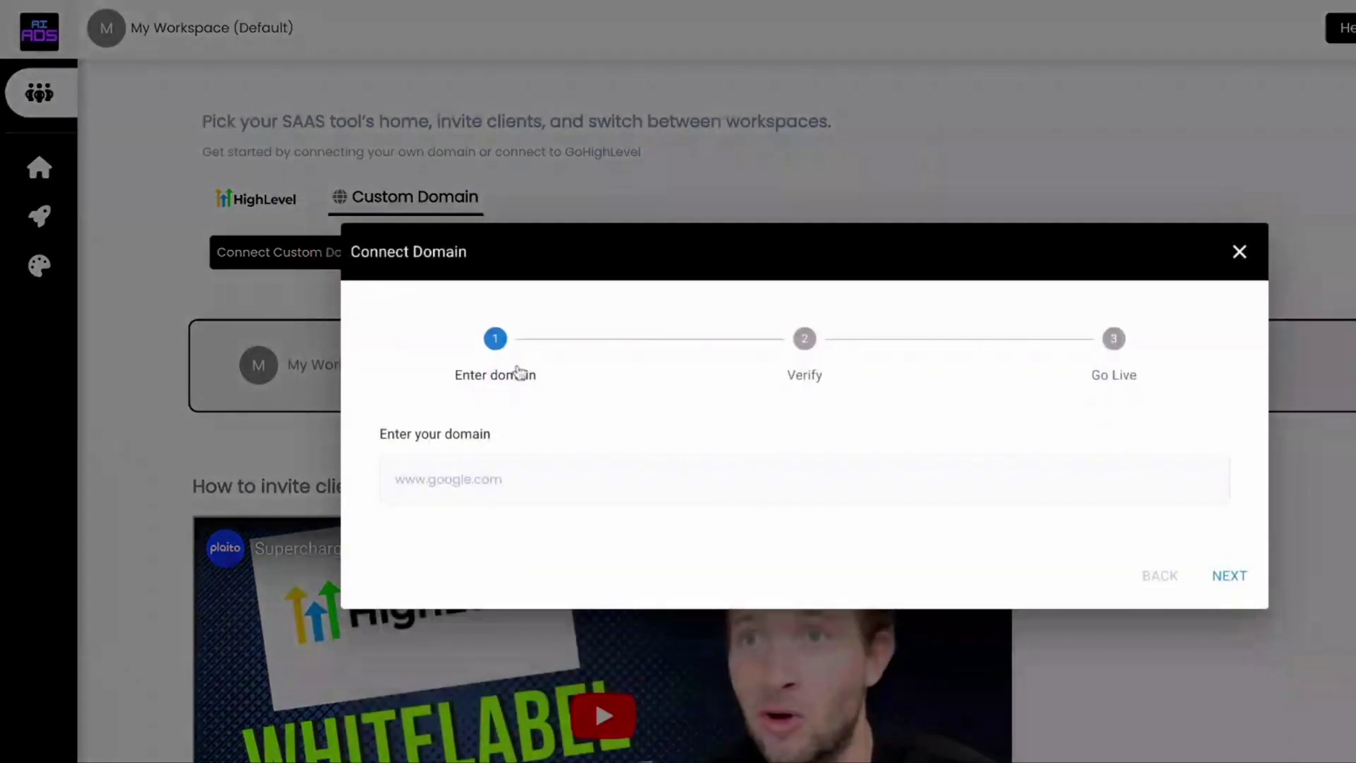
pyautogui.click(526, 480)
pyautogui.write('www.aiads')
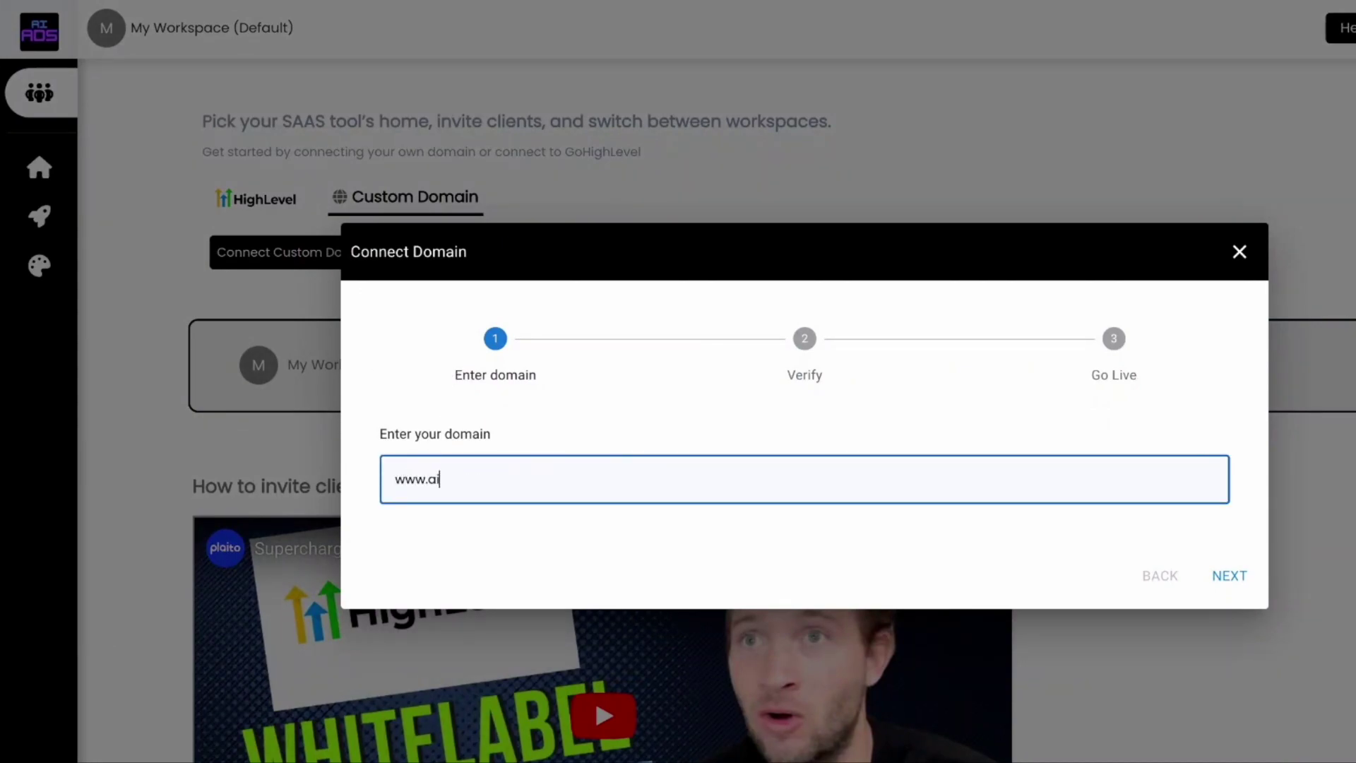
pyautogui.write('.com')
pyautogui.click(1220, 581)
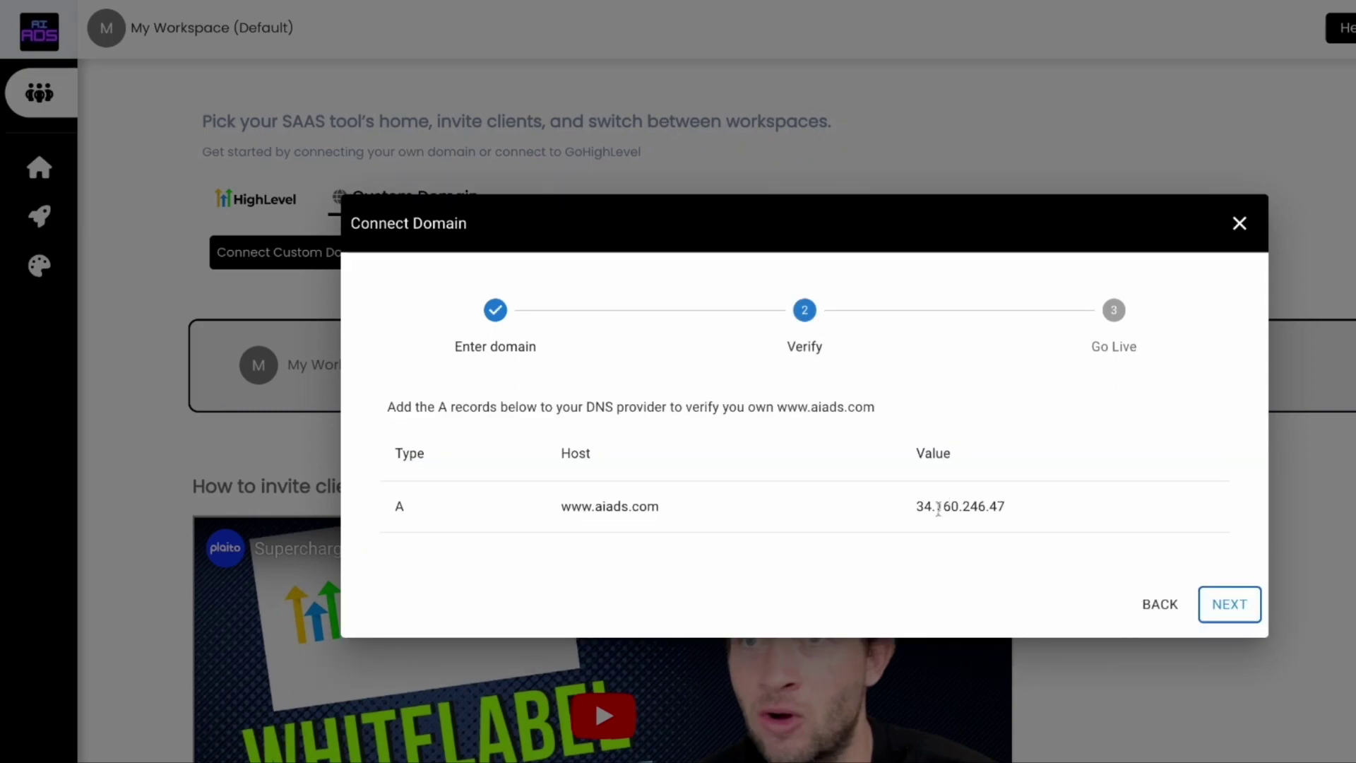
pyautogui.moveTo(899, 508); pyautogui.dragTo(1015, 506)
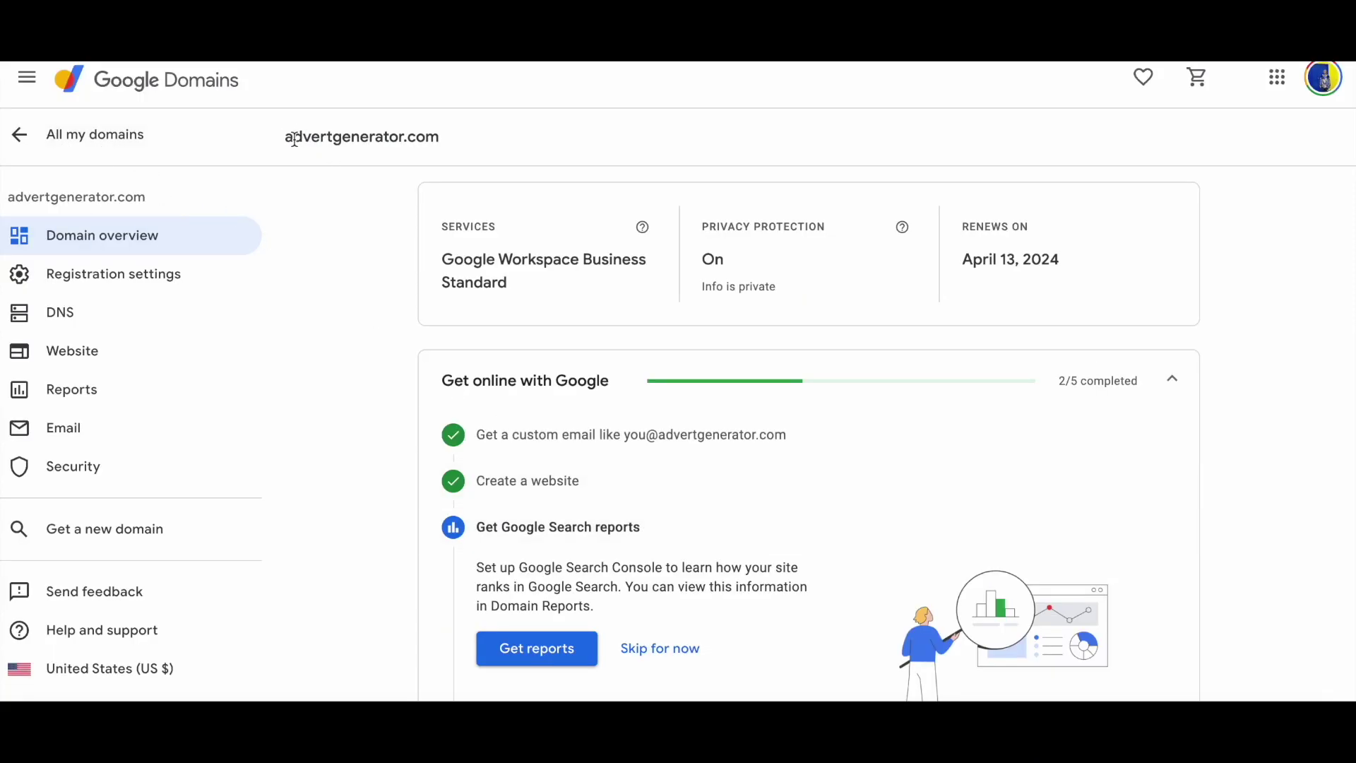
# Step: In the domain's DNS custom records, draft an A record with IPv4 34.160.246.47
pyautogui.moveTo(288, 136); pyautogui.dragTo(445, 130)
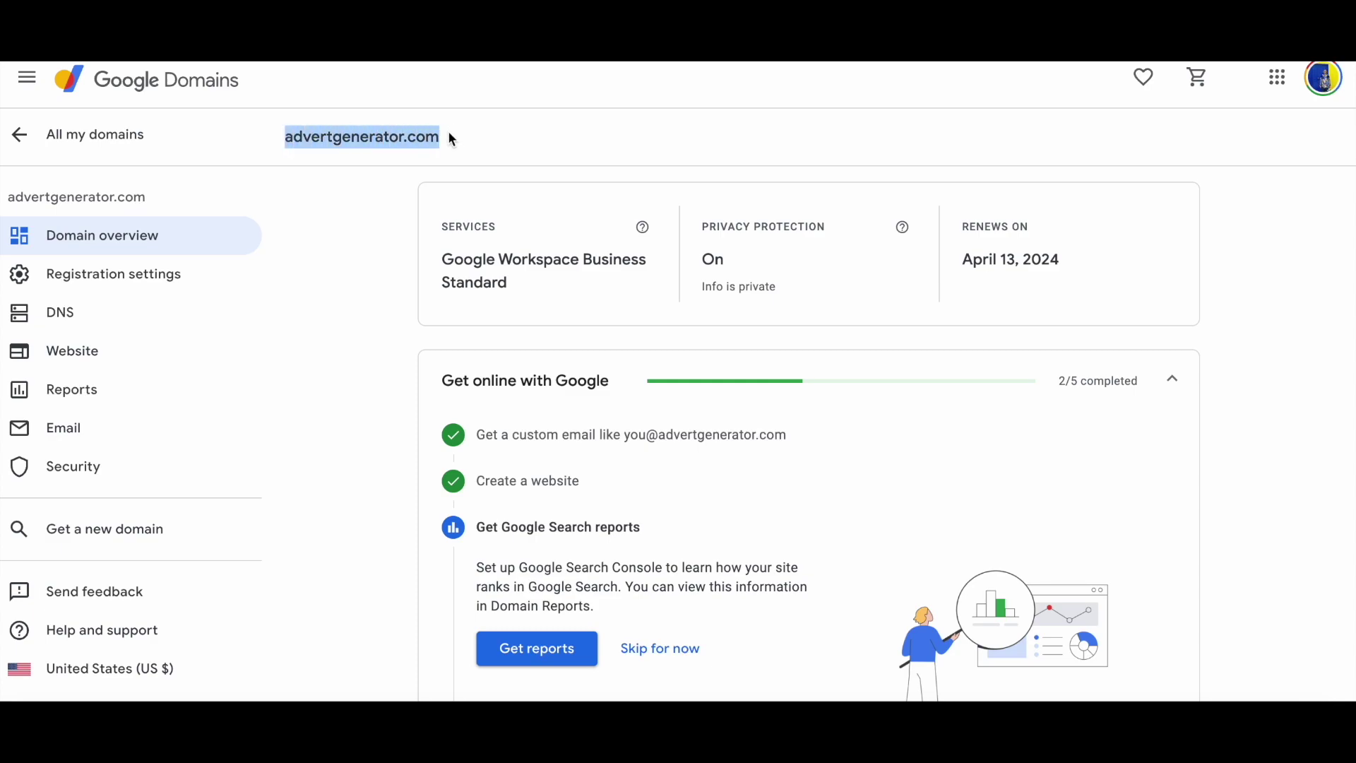
pyautogui.click(77, 328)
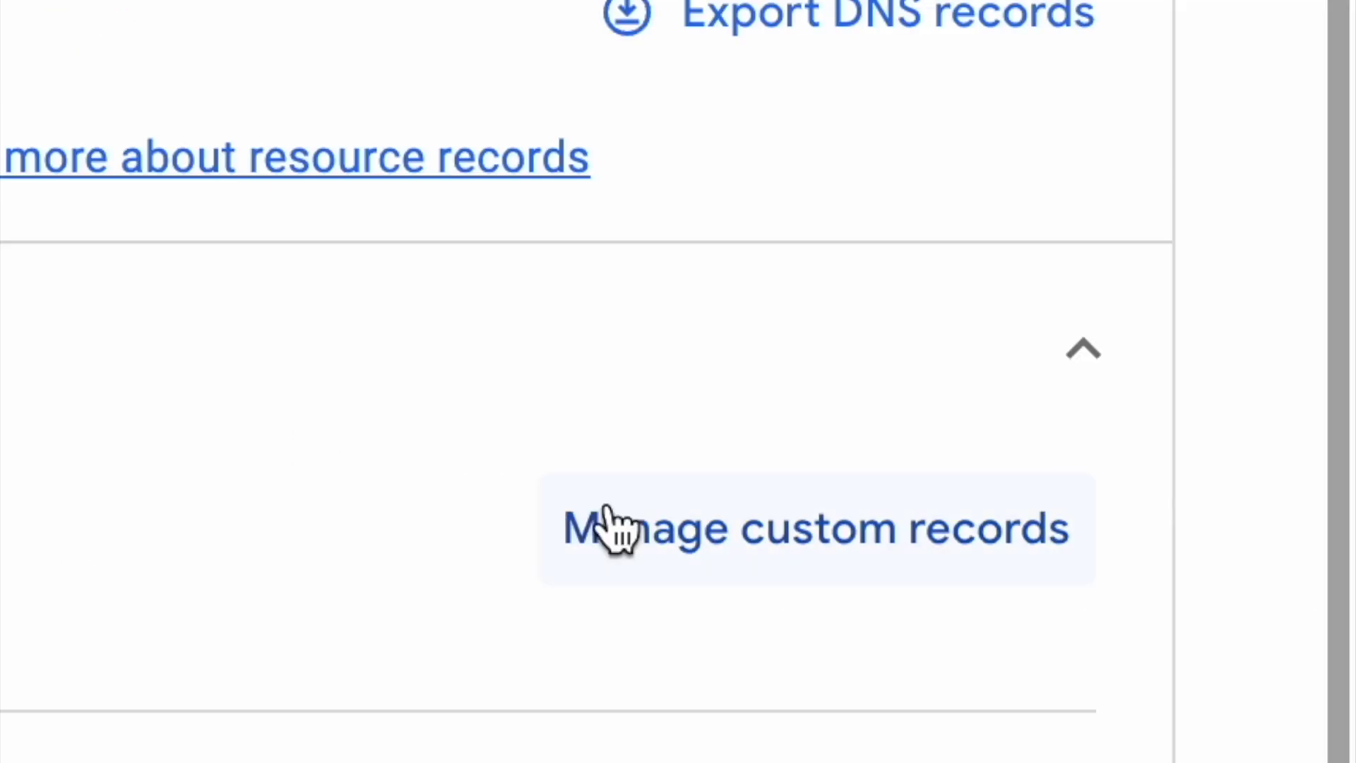
pyautogui.click(664, 553)
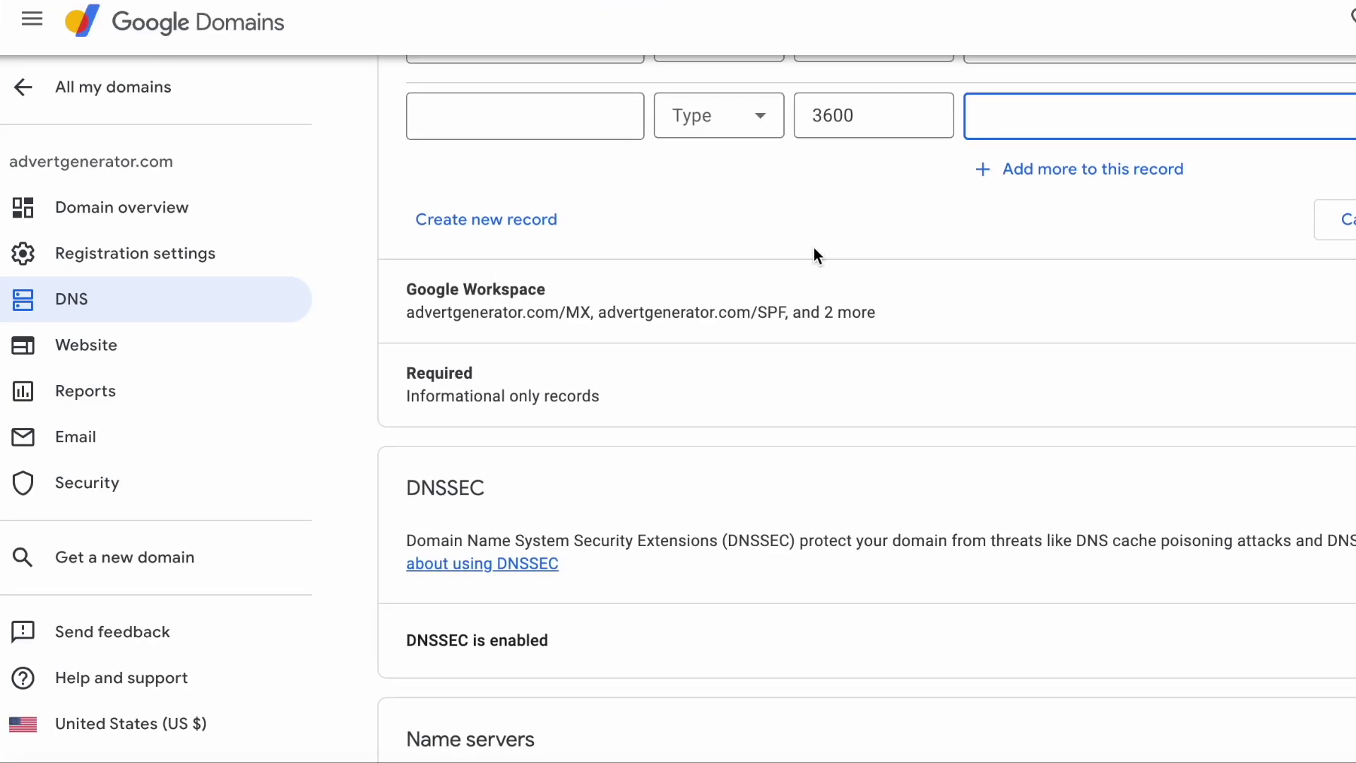
pyautogui.click(761, 124)
pyautogui.click(730, 178)
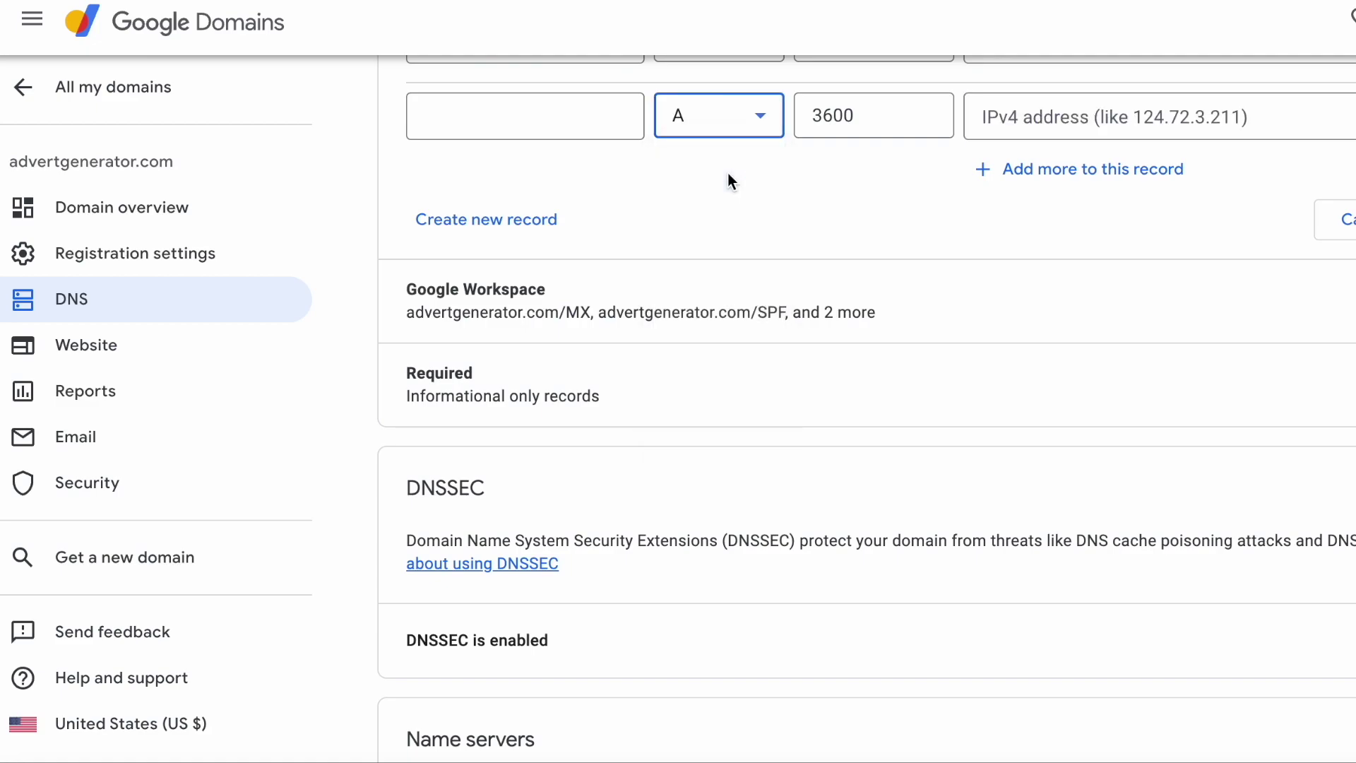
pyautogui.click(1059, 127)
pyautogui.write('34.160.246.47')
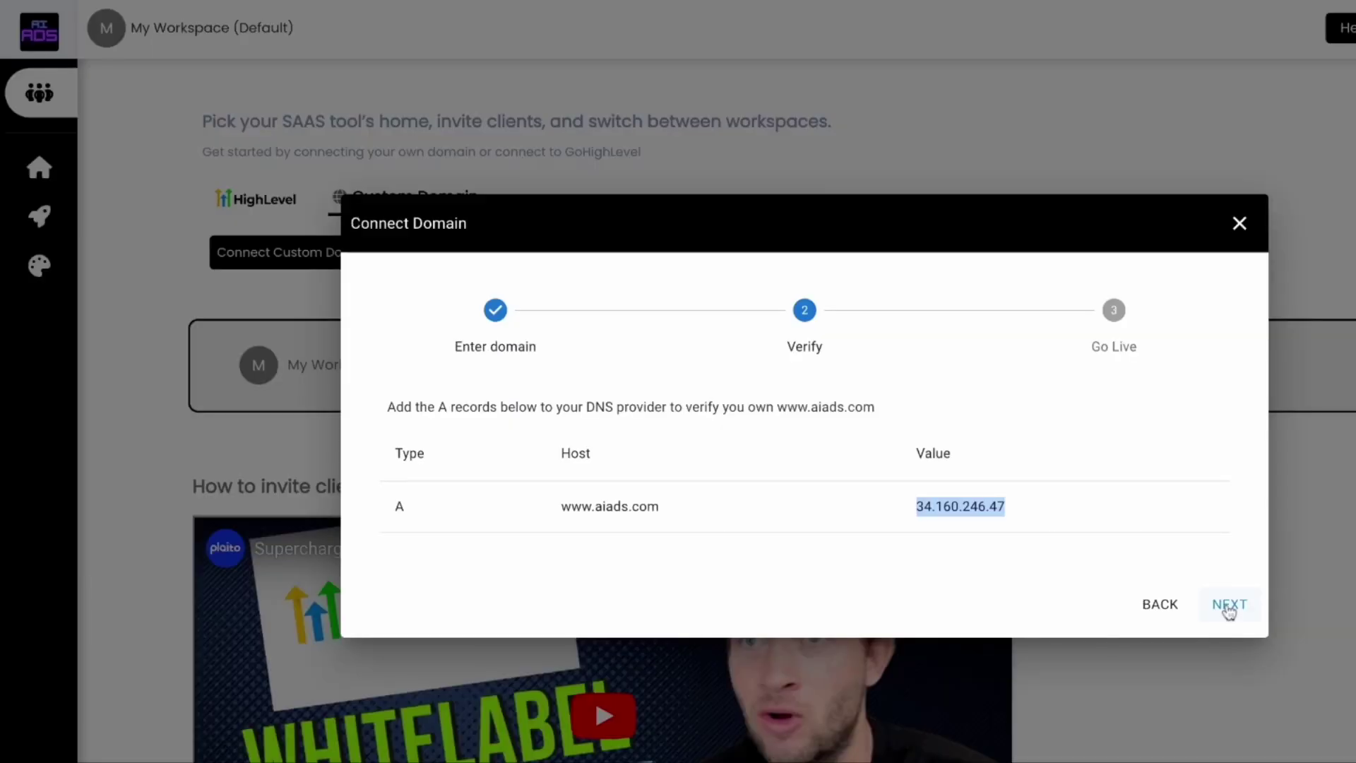
pyautogui.click(1229, 606)
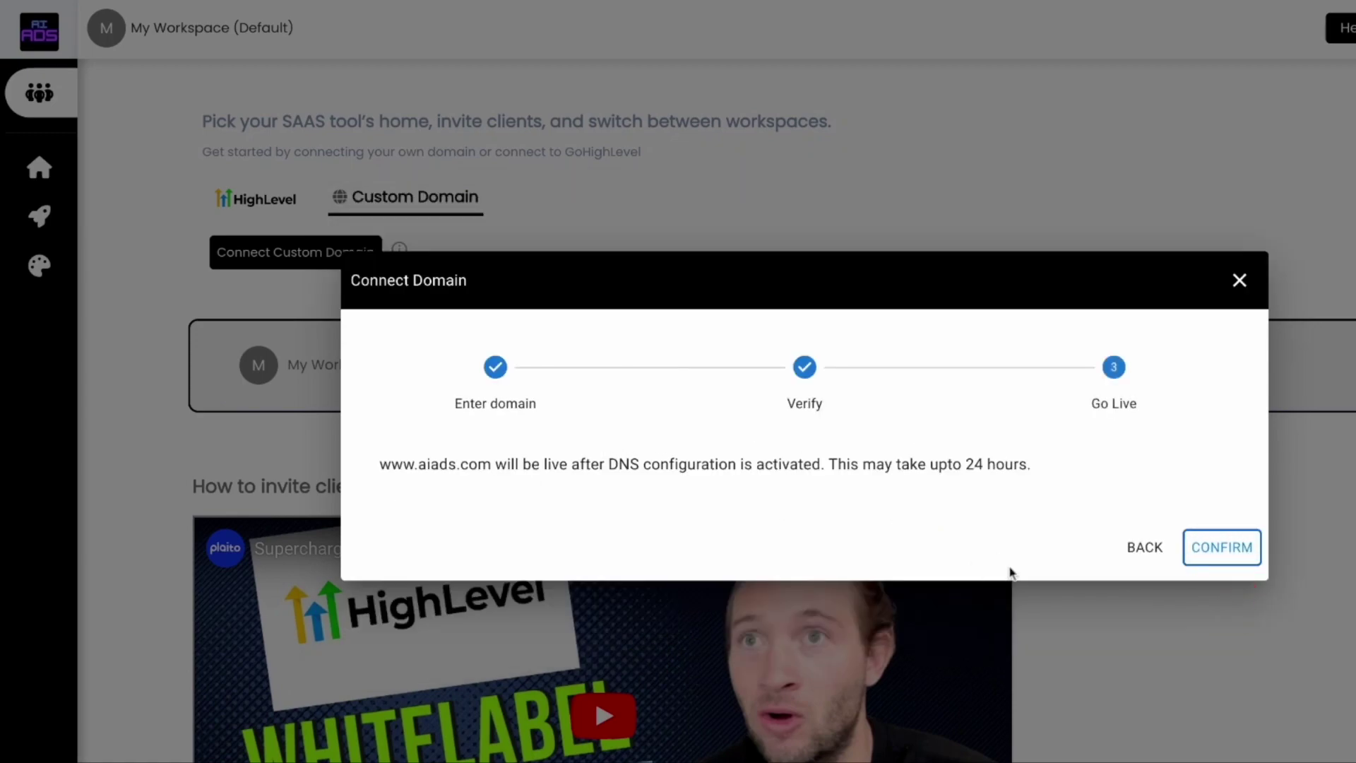
pyautogui.click(1216, 545)
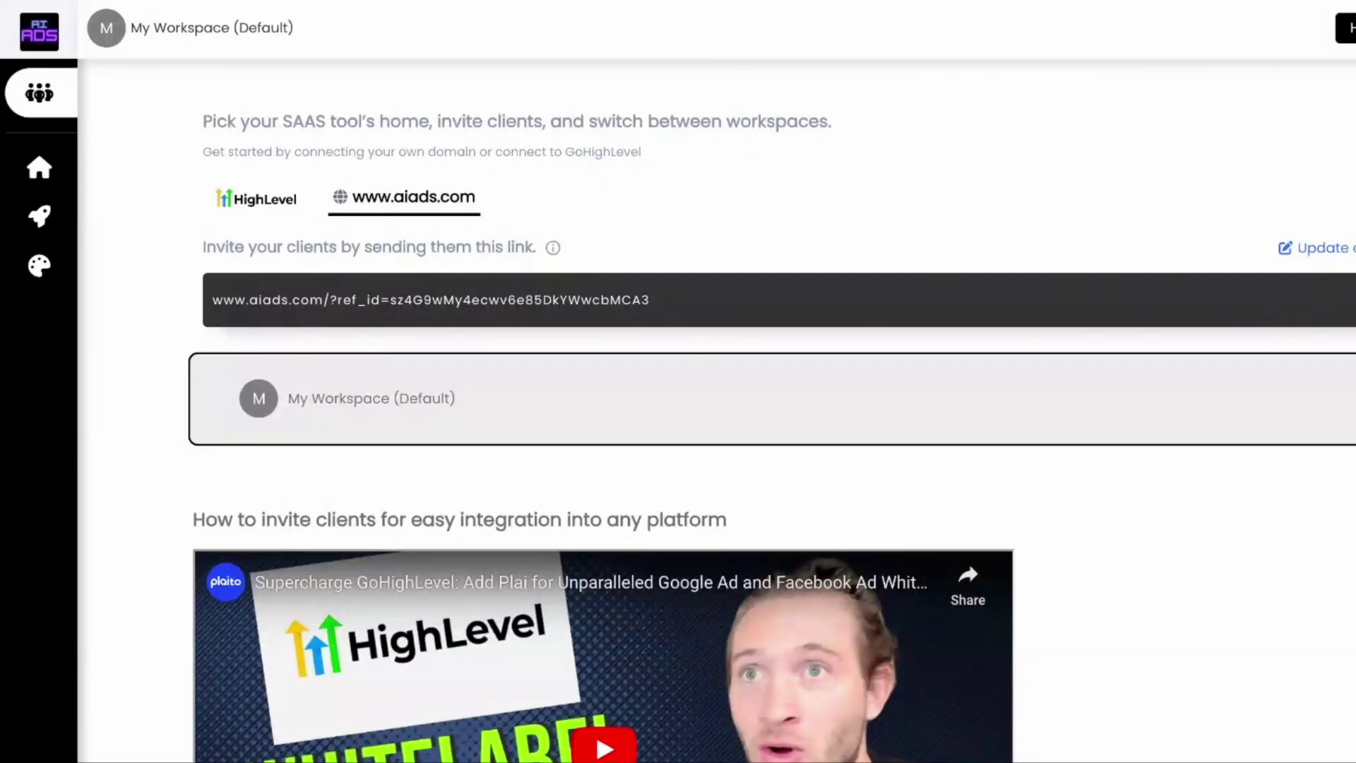
pyautogui.click(216, 307)
pyautogui.moveTo(215, 306); pyautogui.dragTo(672, 321)
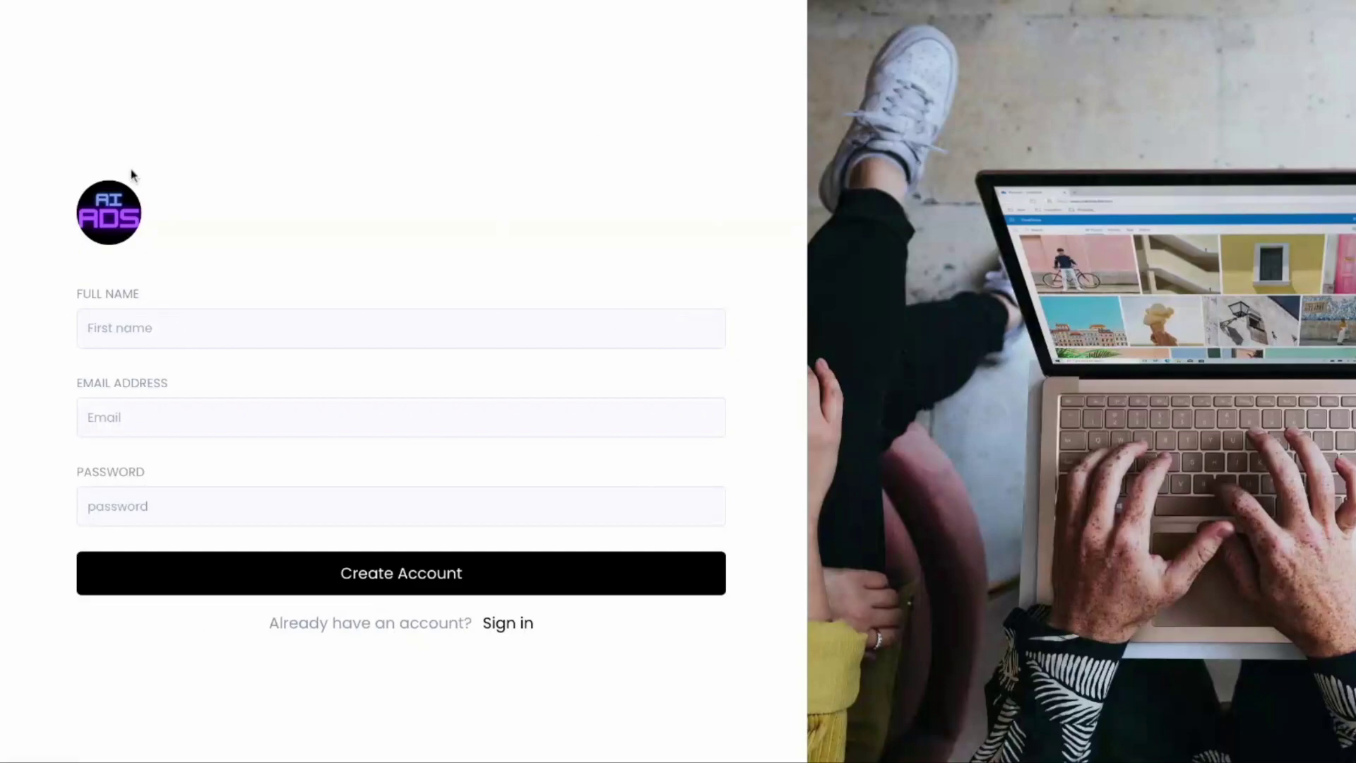
# Step: Sign up the ABC Pizza client account, go through the welcome tour, and return to workspaces
pyautogui.click(161, 324)
pyautogui.click(198, 567)
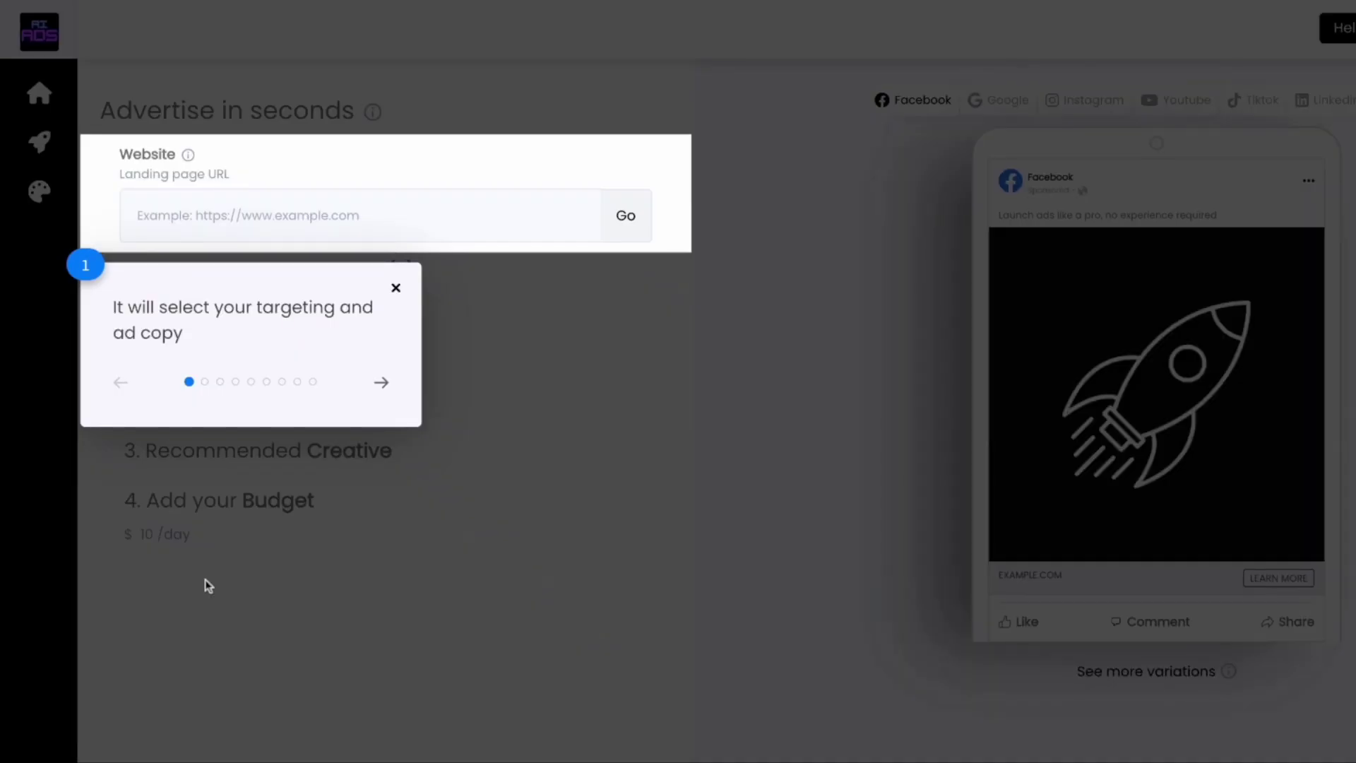
pyautogui.click(385, 387)
pyautogui.click(393, 495)
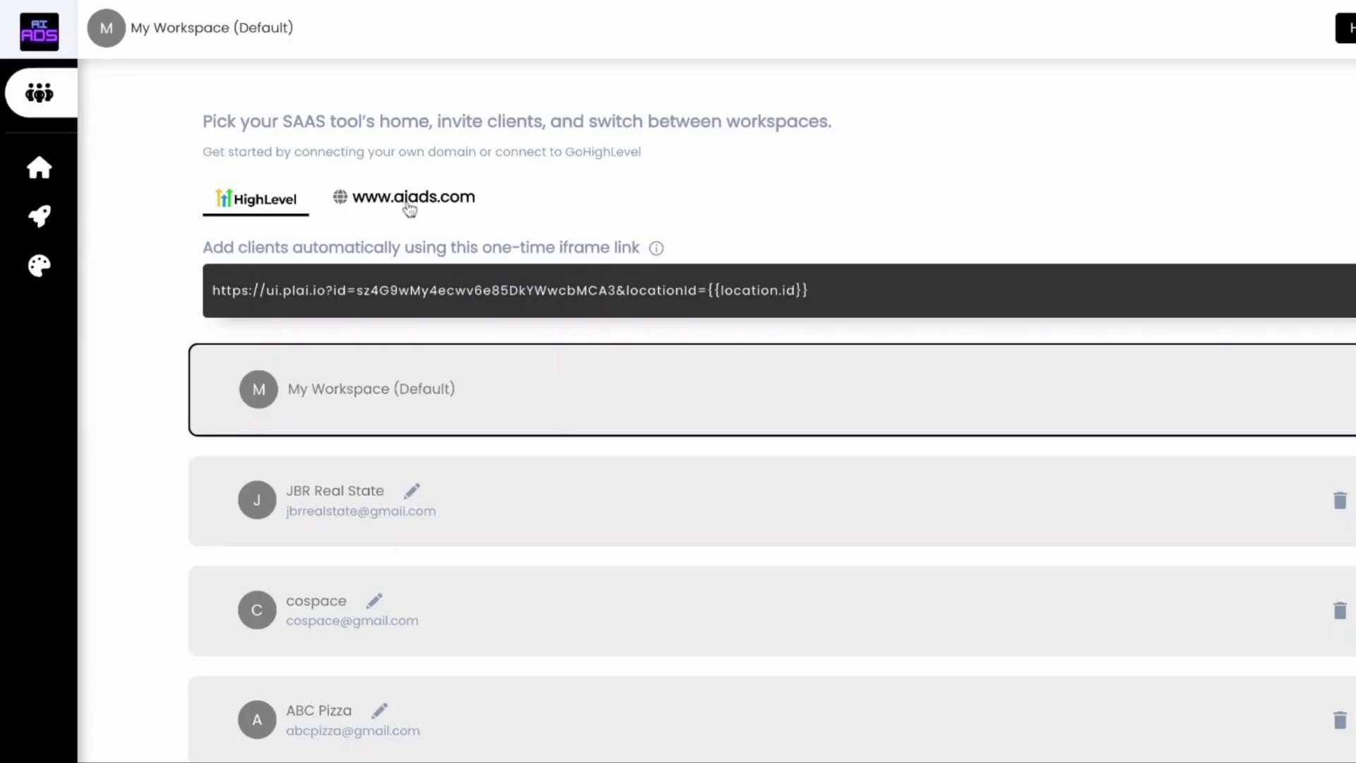
pyautogui.click(410, 203)
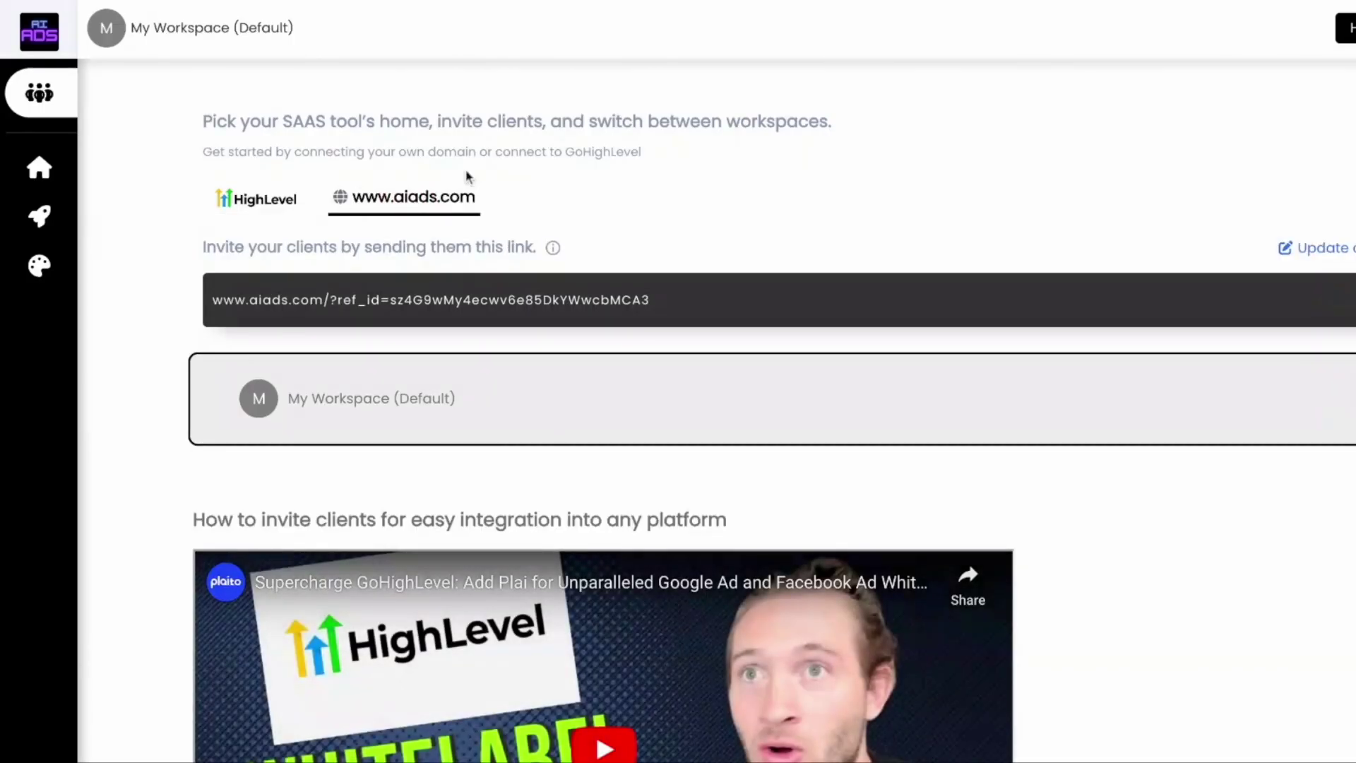
pyautogui.scroll(-2, 478, 439)
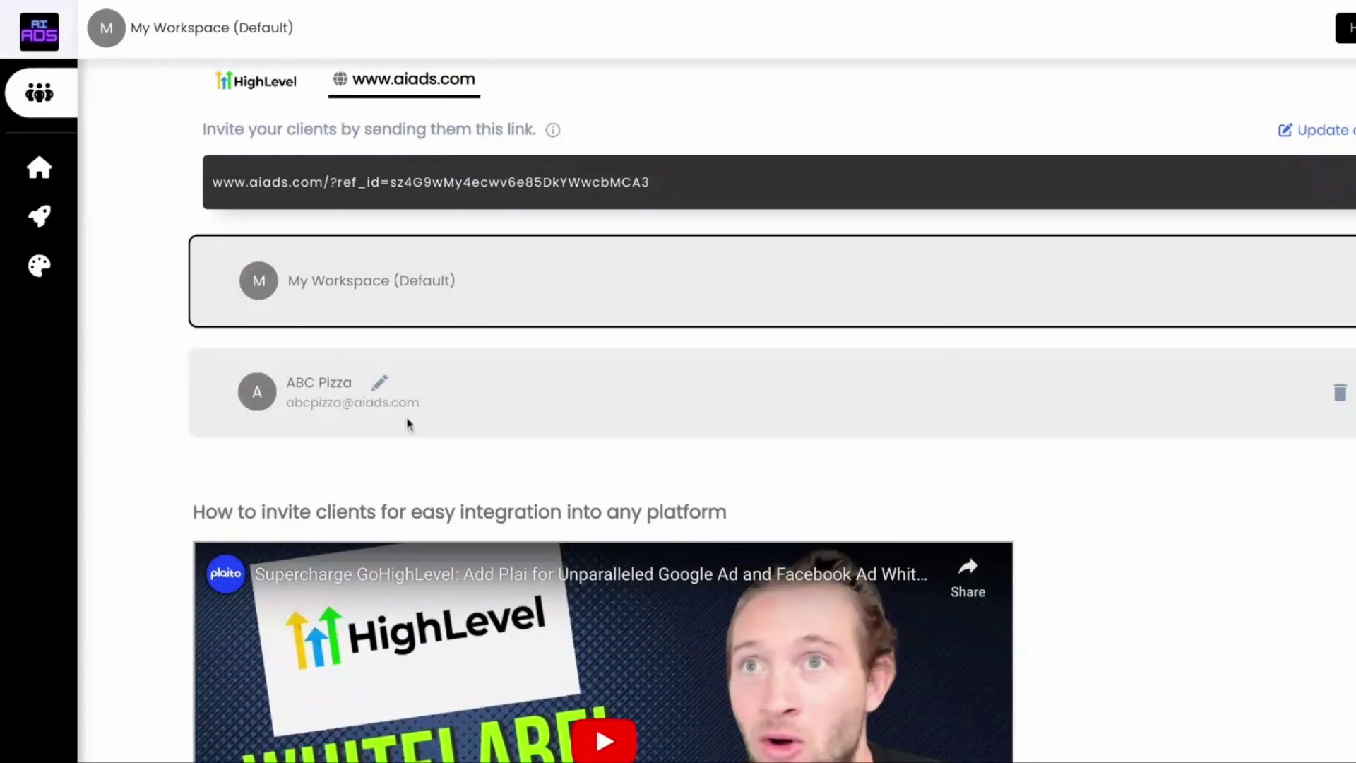
pyautogui.scroll(2, 360, 424)
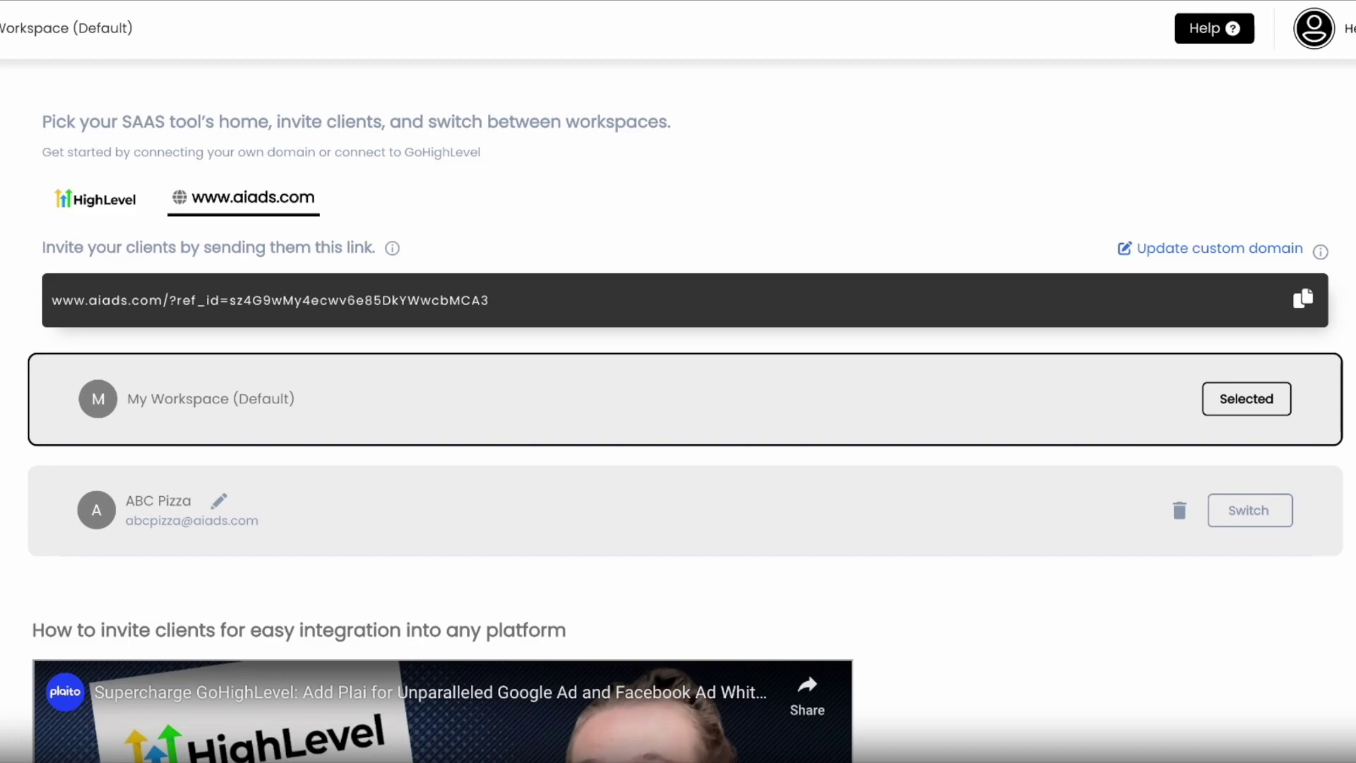
pyautogui.click(1211, 248)
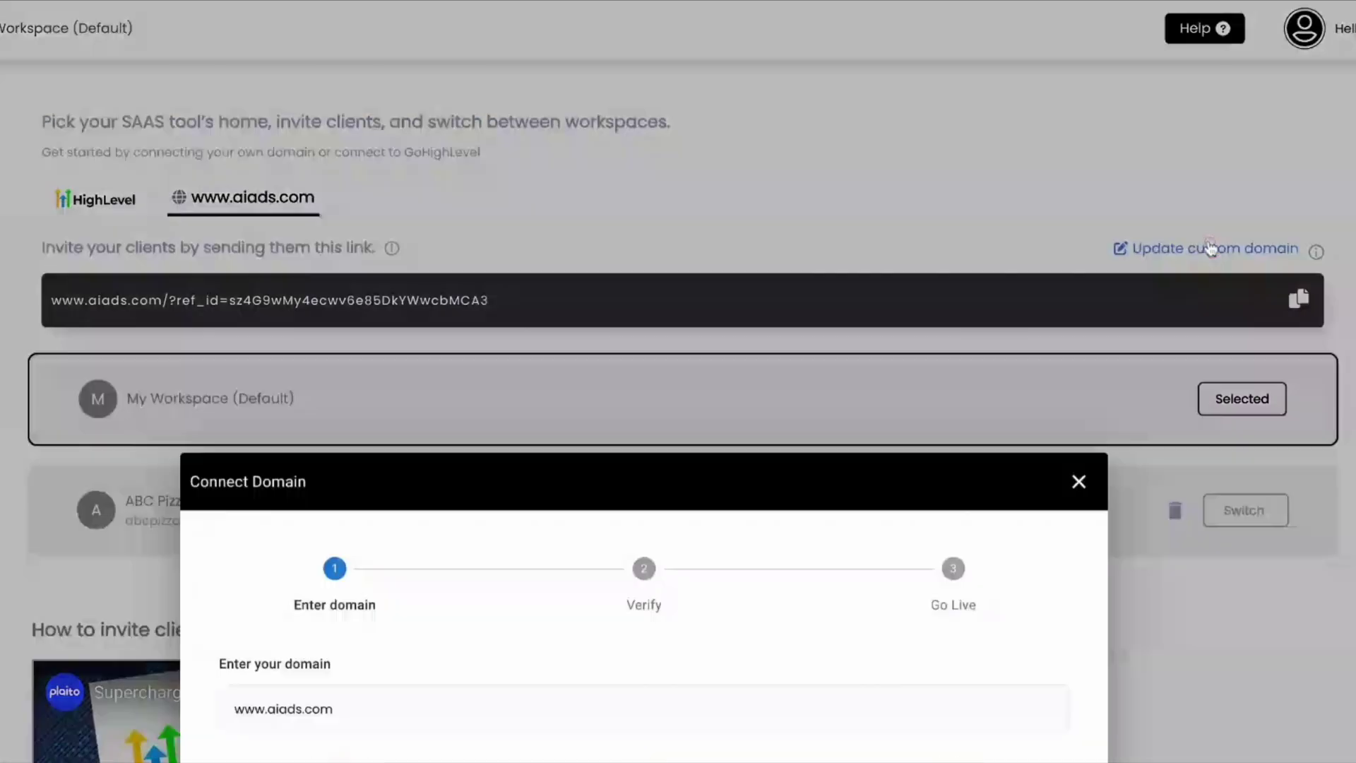